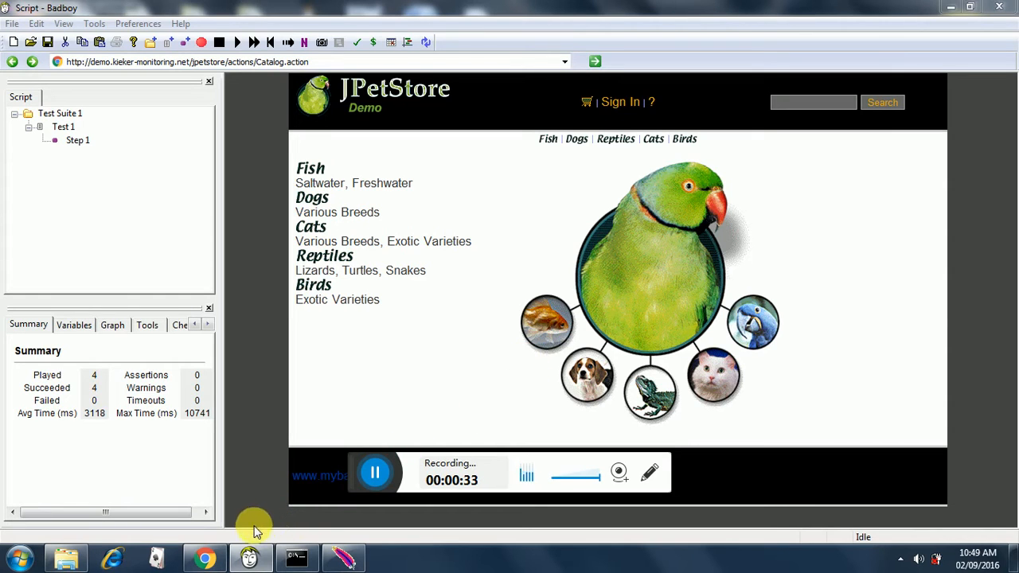
# - Switch to JMeter and review the Recording template's description, closing the templates dialog without creating a plan
pyautogui.moveTo(207, 559)
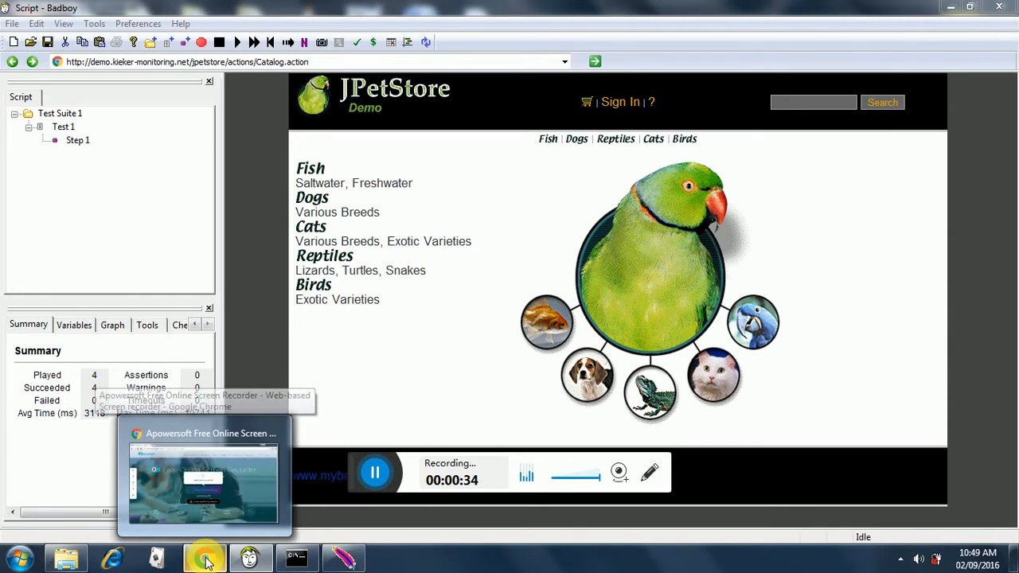
pyautogui.click(341, 559)
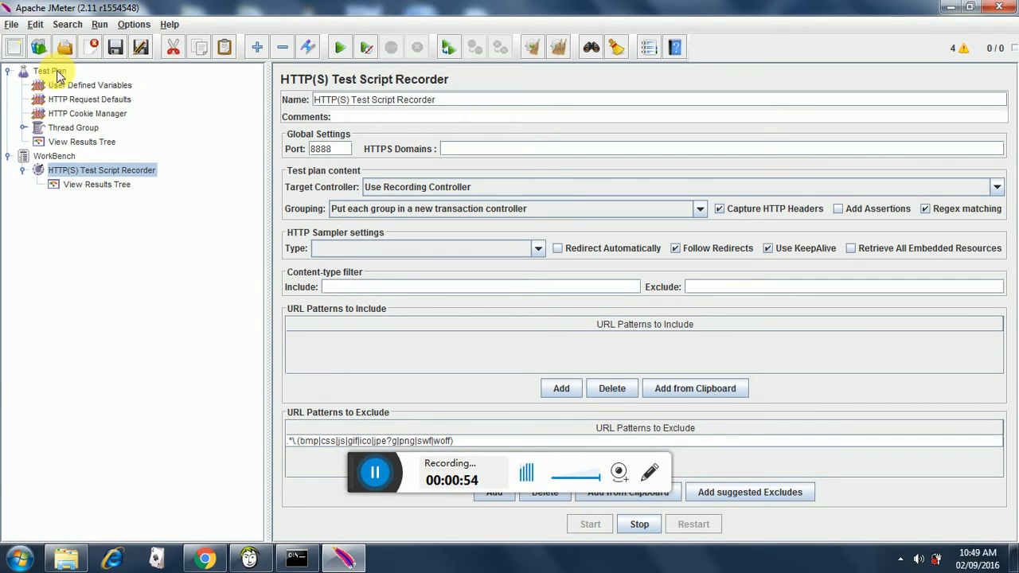
pyautogui.click(4, 27)
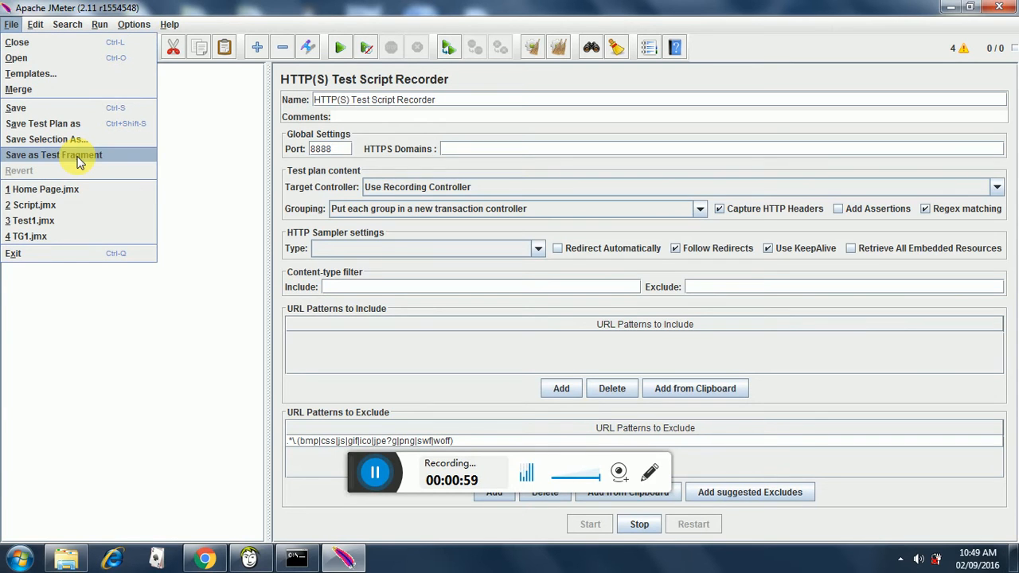
pyautogui.click(76, 73)
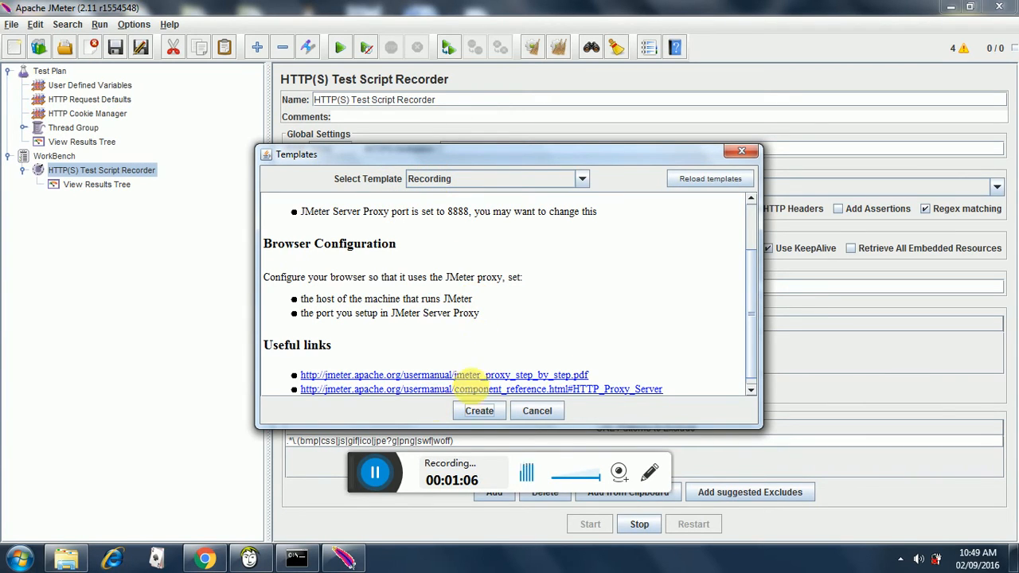
pyautogui.click(538, 410)
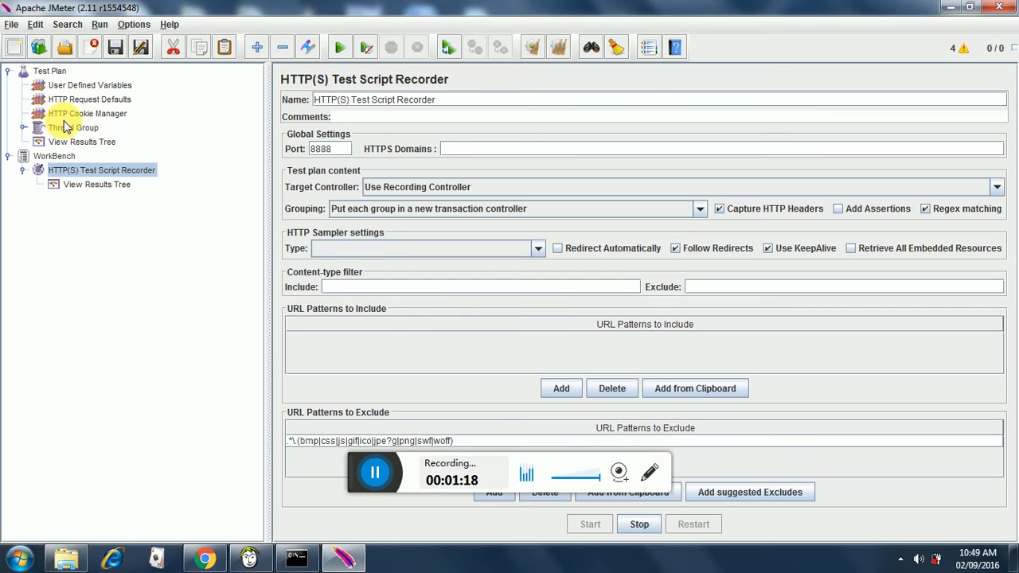
# - Delete all previously recorded transaction controllers under the Thread Group's Recording Controller
pyautogui.click(24, 129)
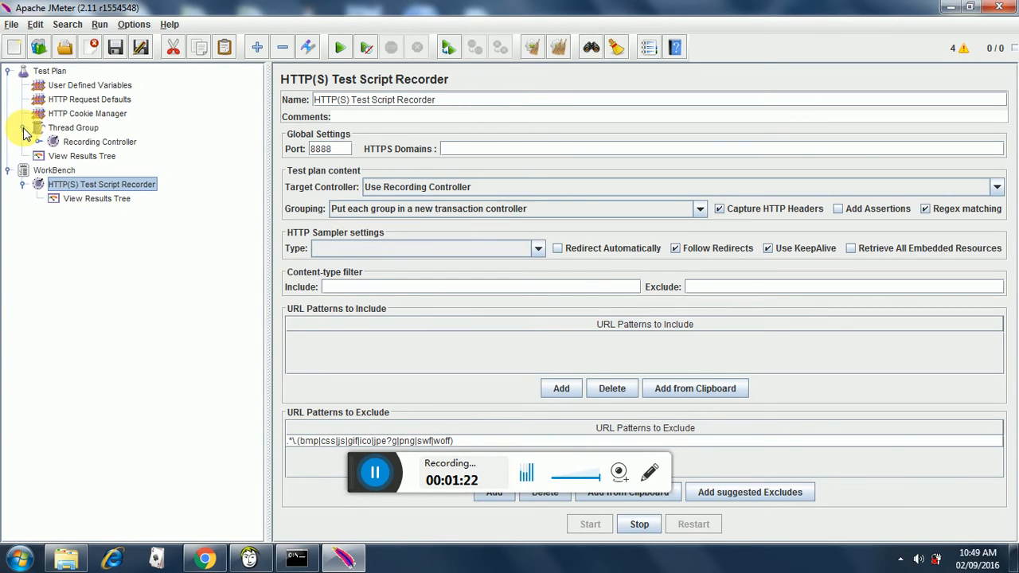
pyautogui.click(39, 142)
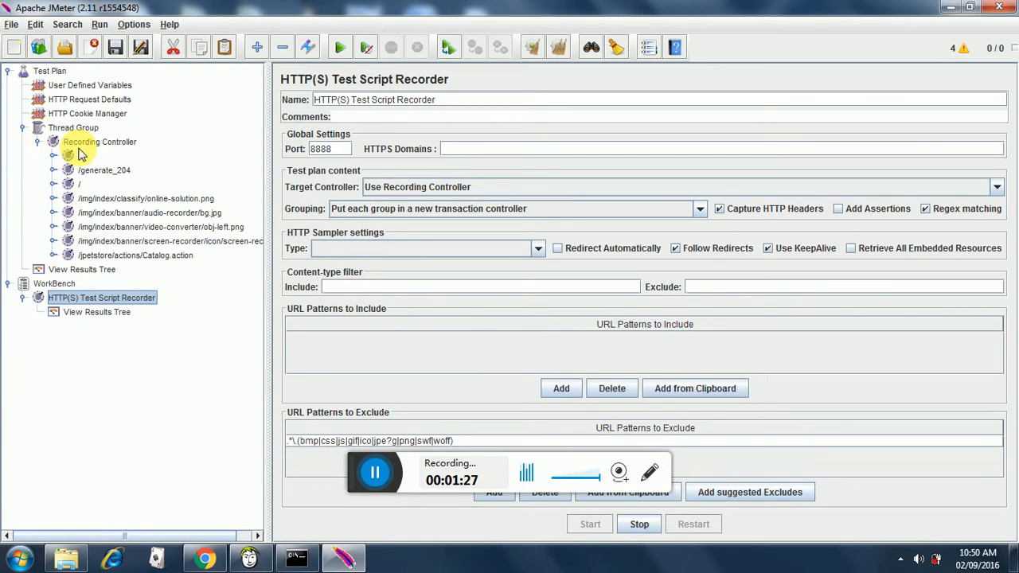
pyautogui.click(80, 156)
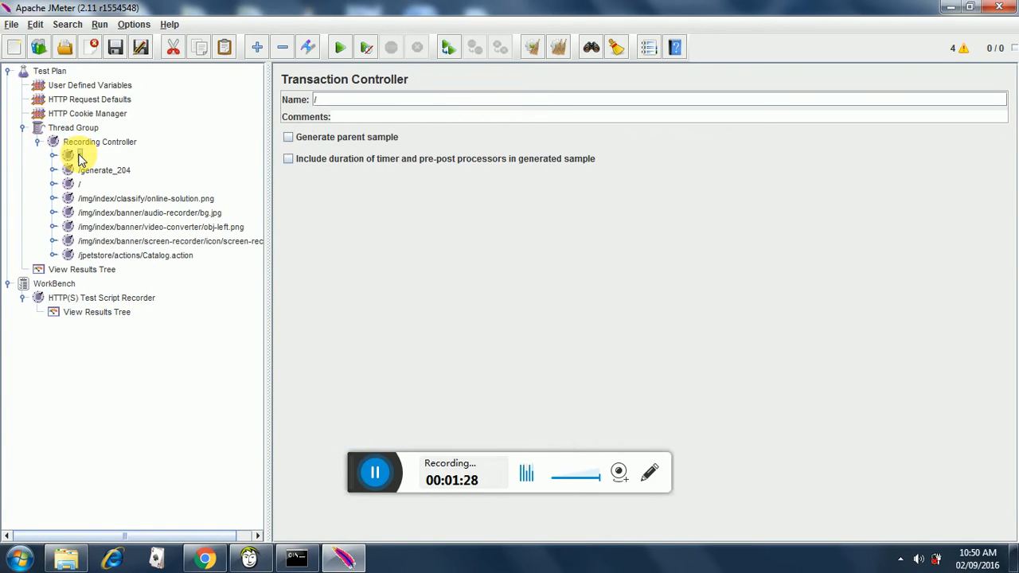
pyautogui.keyDown('shift'); pyautogui.click(90, 256); pyautogui.keyUp('shift')
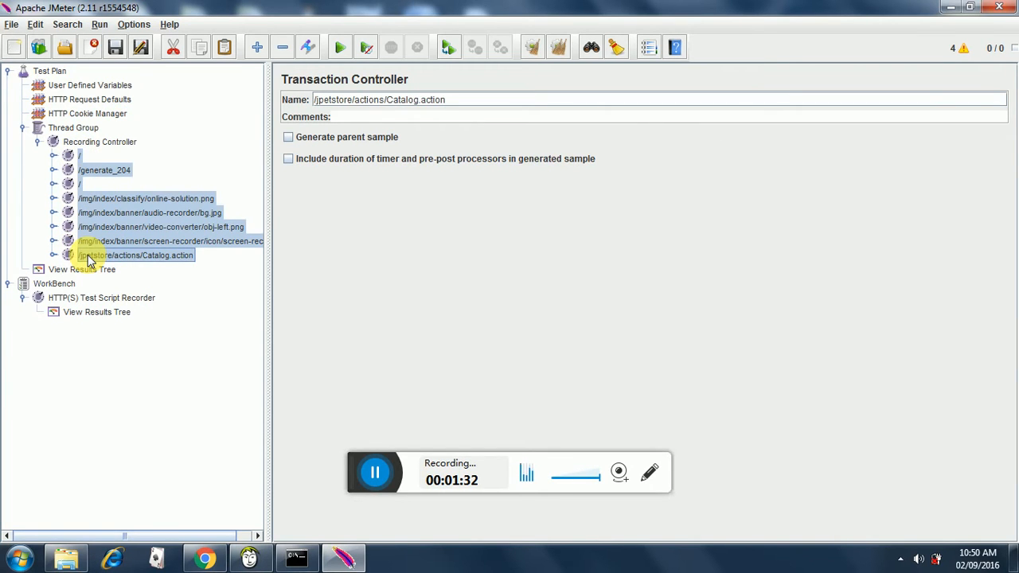
pyautogui.press('Delete')
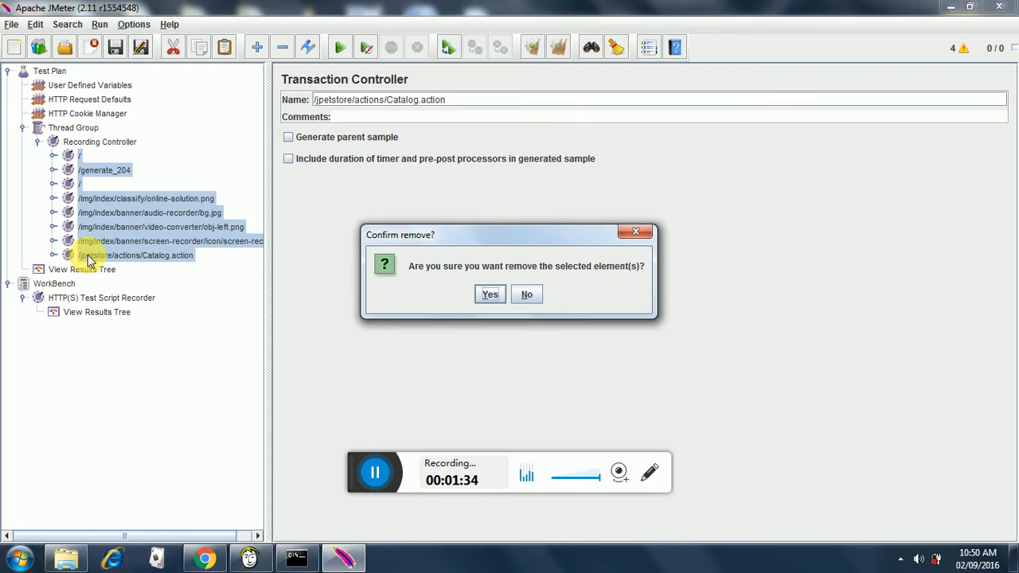
pyautogui.press('Return')
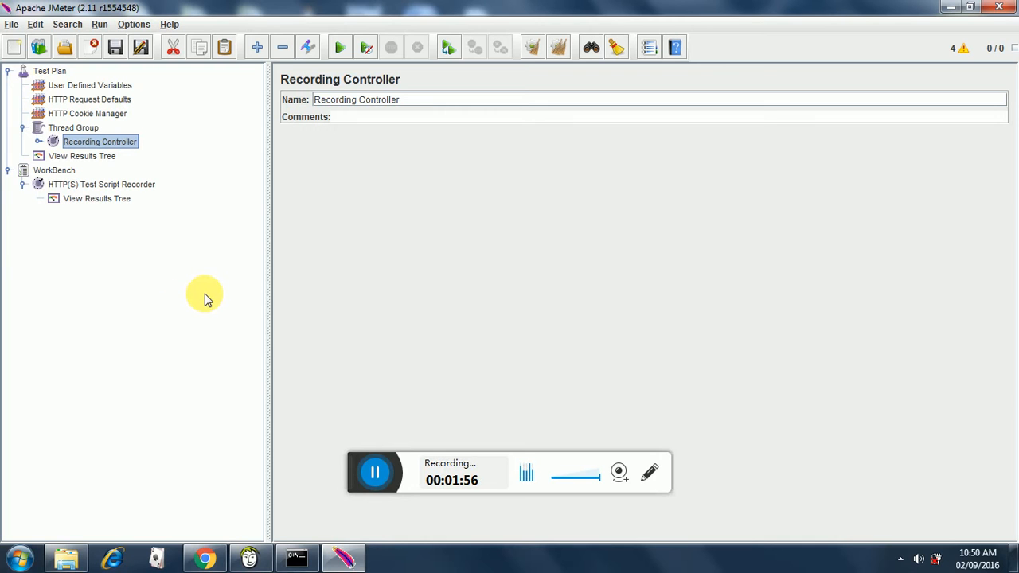
# - Switch to Chrome and load demo.kieker-monitoring.net/jpetstore/actions/Catalog.action in a new tab
pyautogui.click(204, 559)
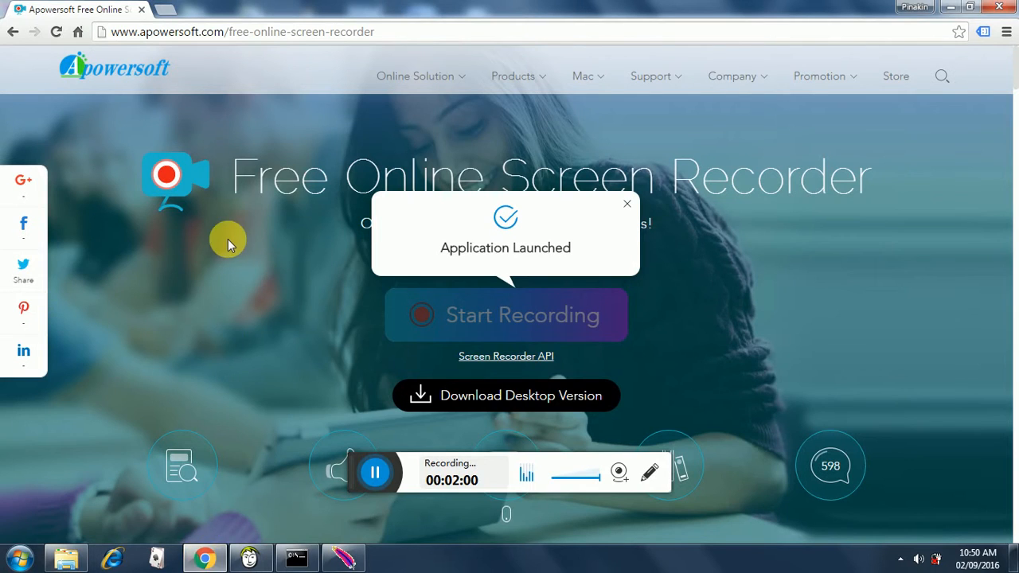
pyautogui.click(167, 14)
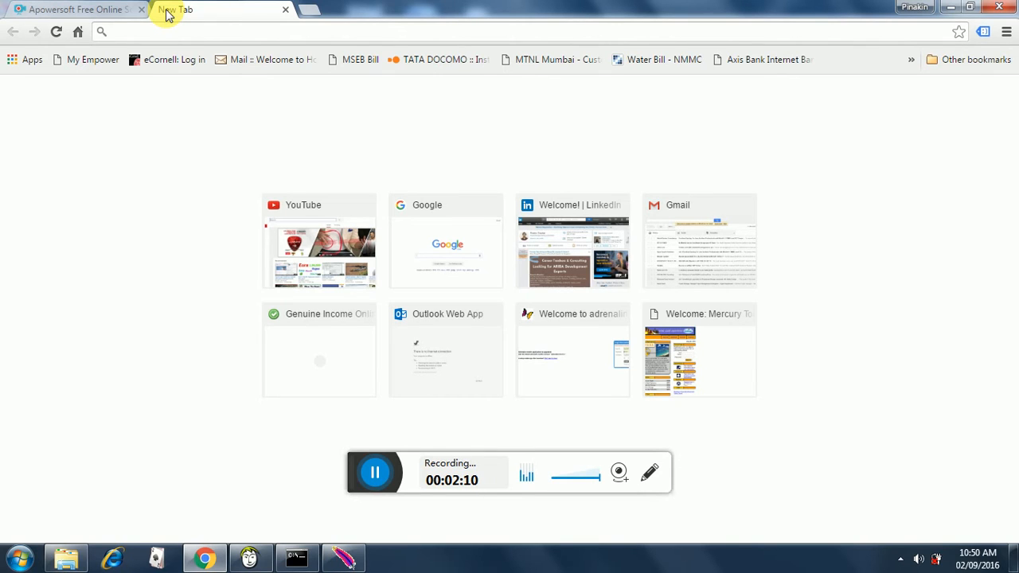
pyautogui.write('ki')
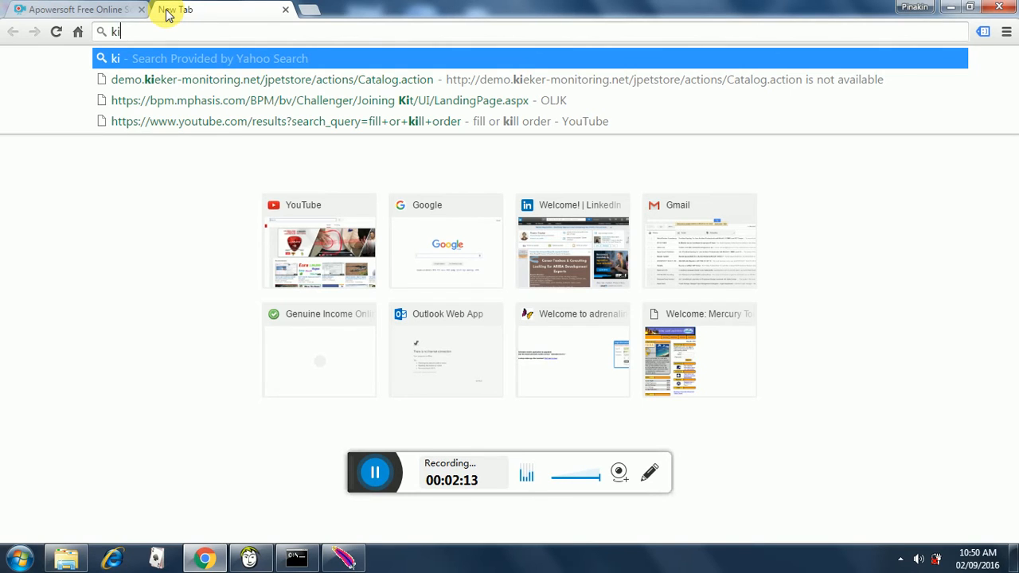
pyautogui.press('Down')
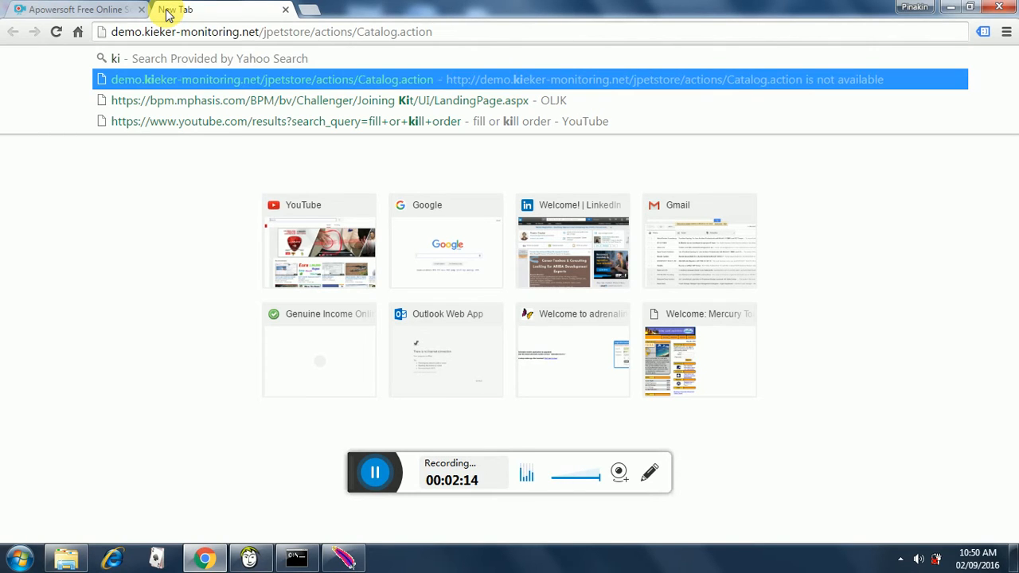
pyautogui.press('Return')
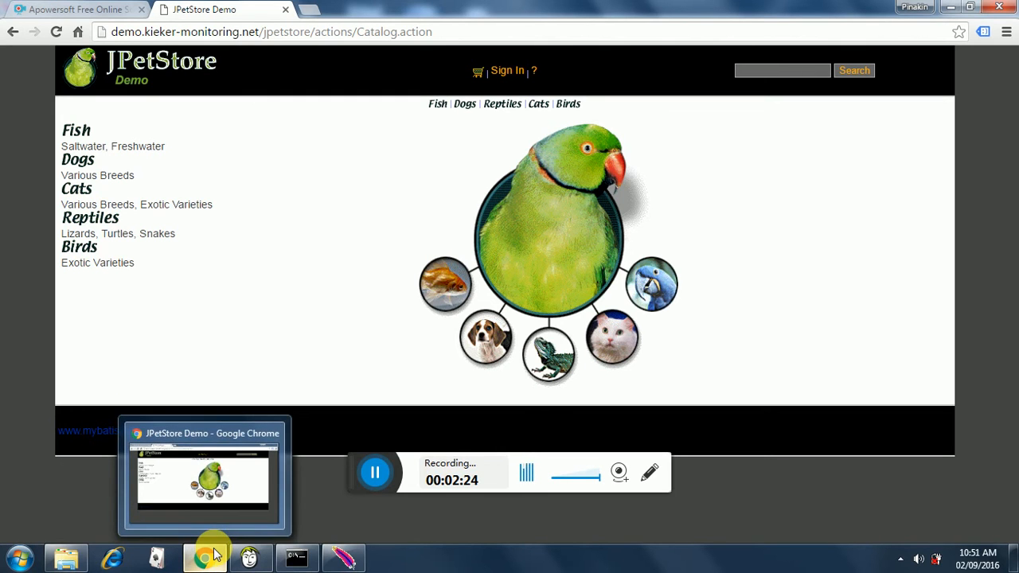
# - Return to JMeter and delete the unwanted /service/update2 transaction from the Recording Controller, leaving /jpetstore/actions/Catalog.action selected
pyautogui.click(346, 560)
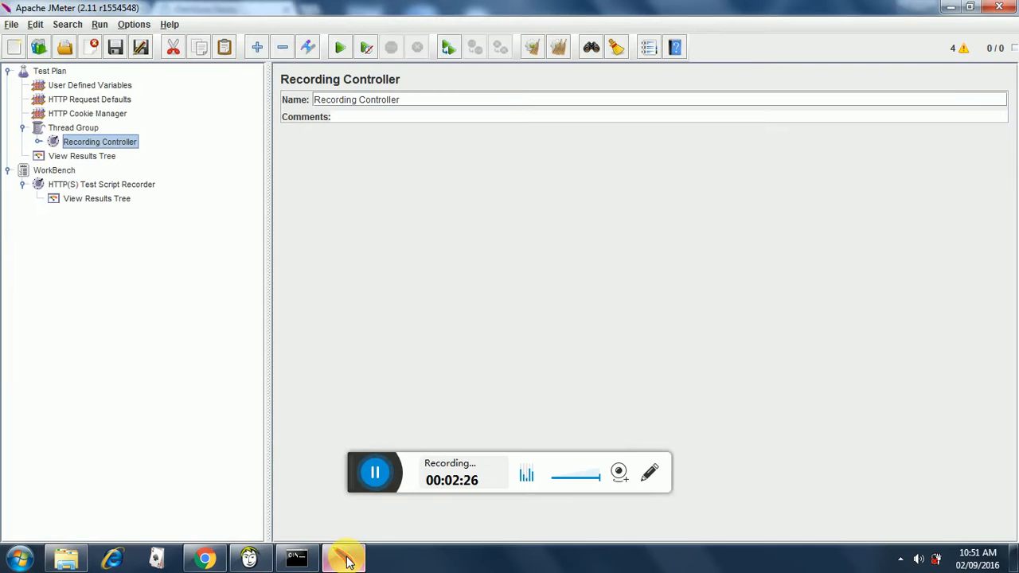
pyautogui.click(37, 143)
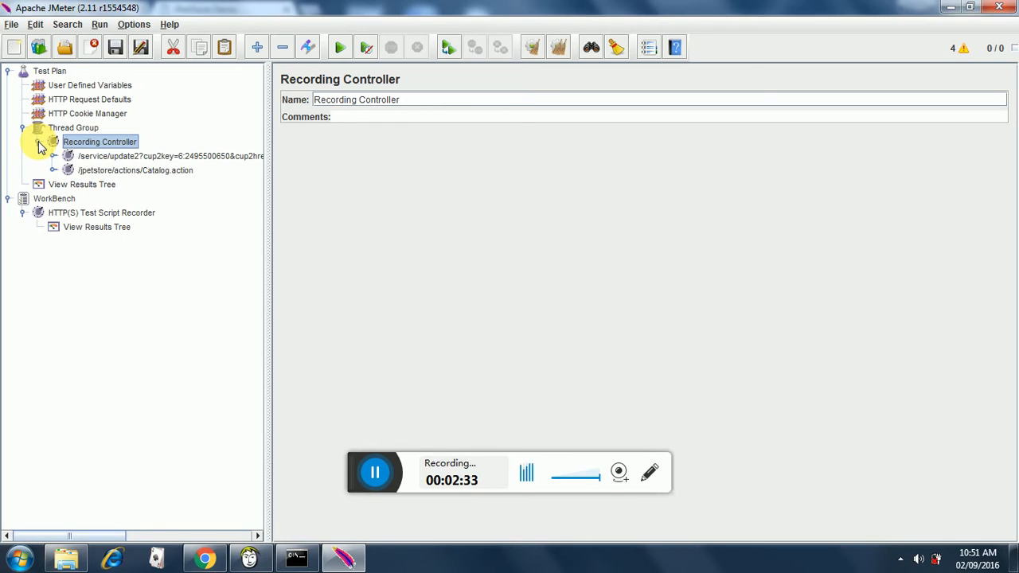
pyautogui.click(87, 162)
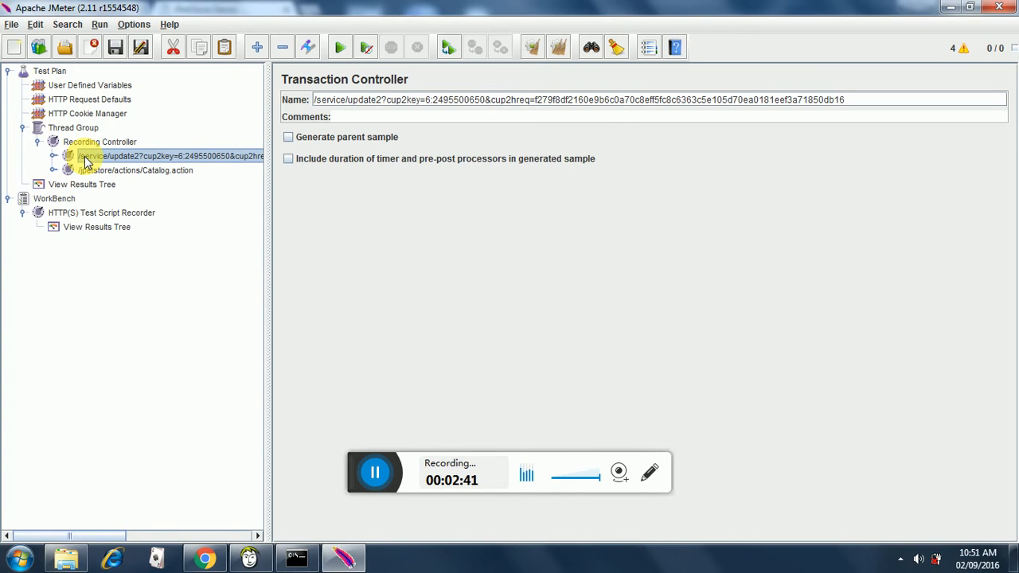
pyautogui.press('Delete')
pyautogui.press('Return')
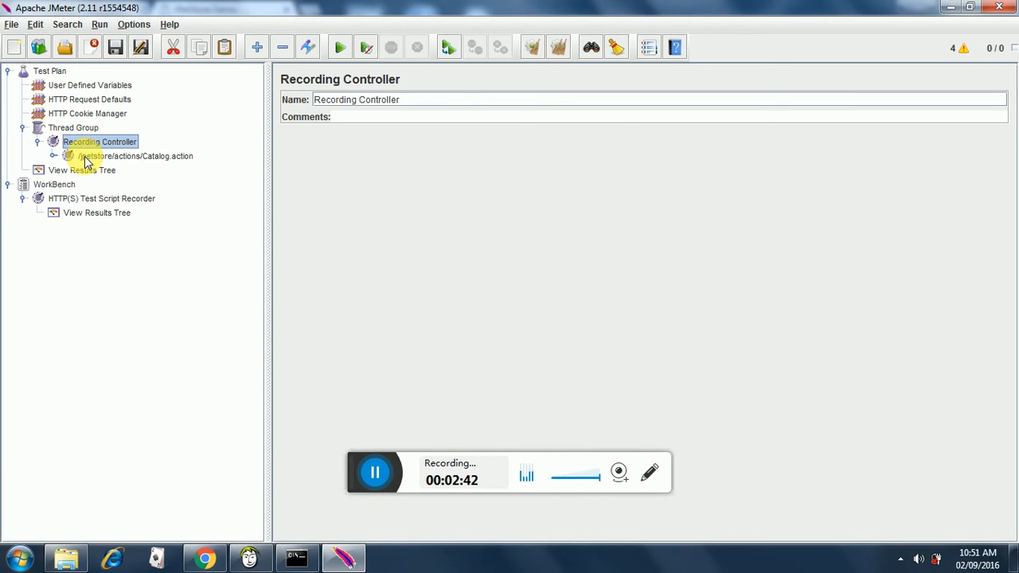
pyautogui.click(95, 159)
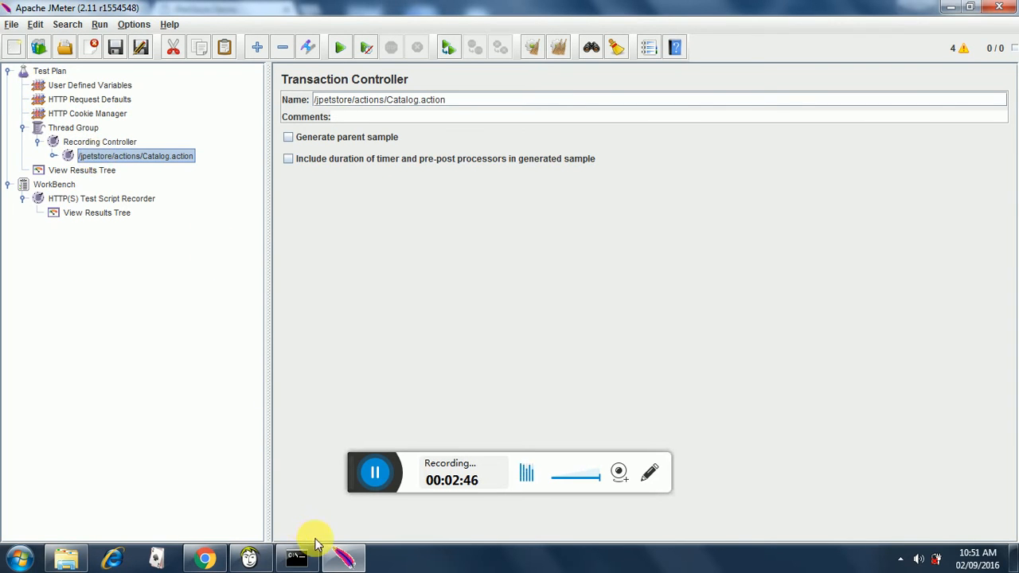
# - Add the Male Adult Bulldog (EST-6) from the Dogs category to the cart in Chrome, and check the recorded requests in JMeter
pyautogui.click(205, 557)
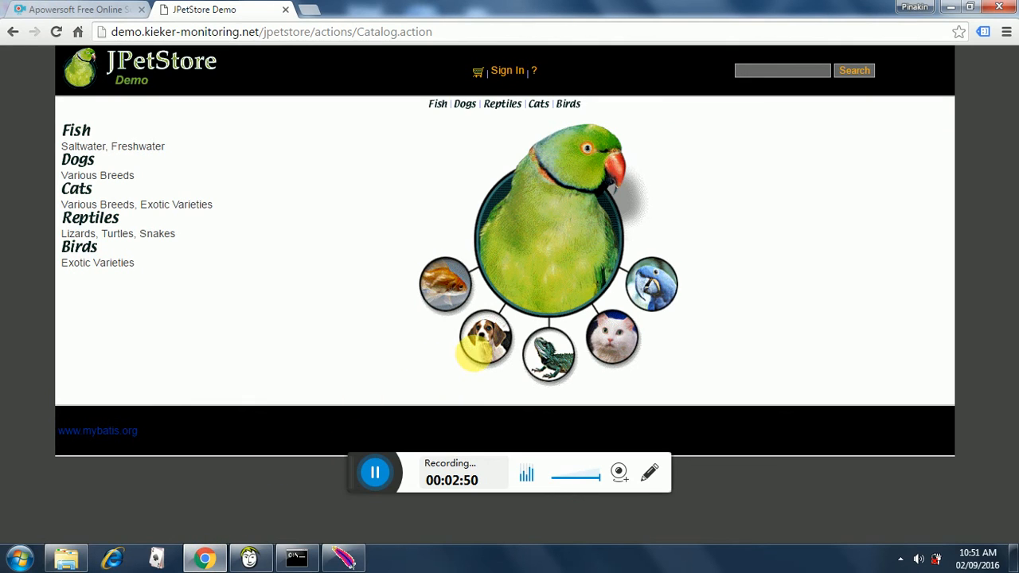
pyautogui.click(494, 346)
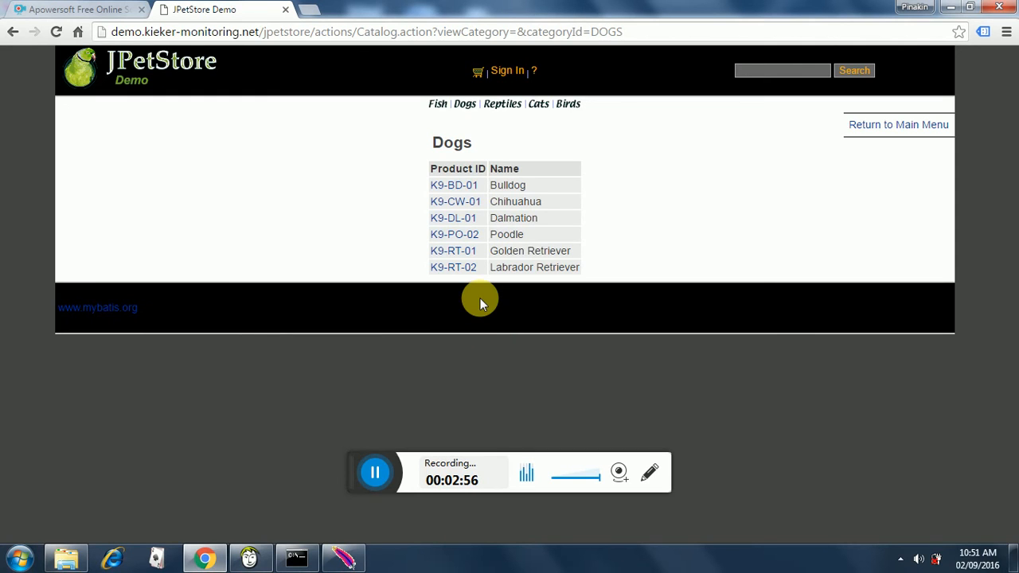
pyautogui.click(461, 191)
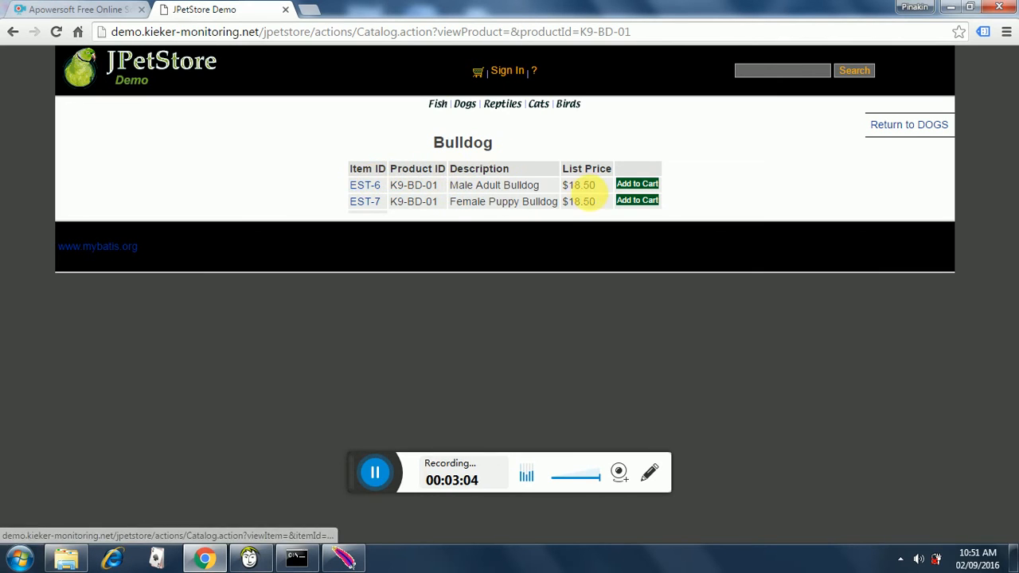
pyautogui.click(645, 188)
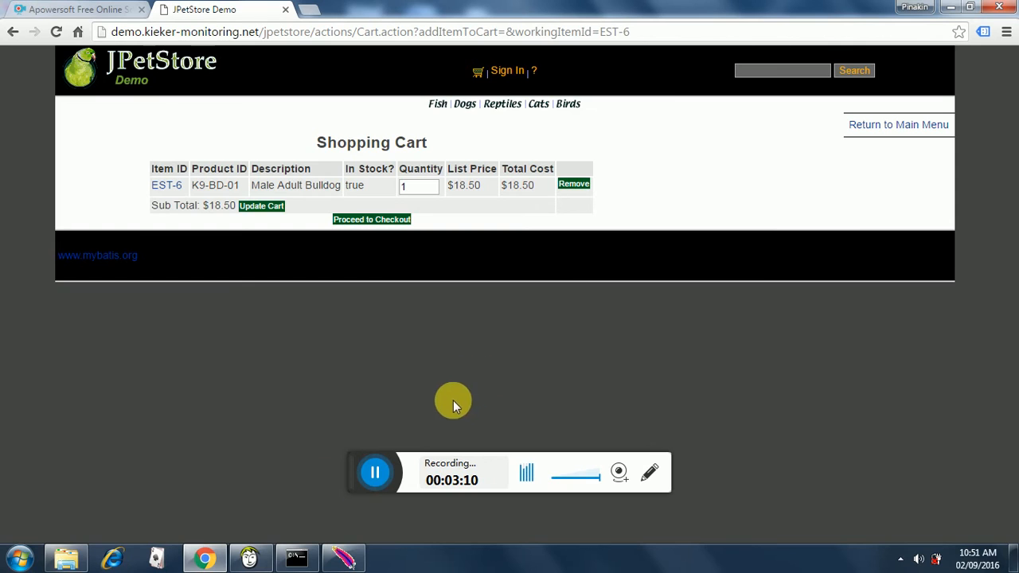
pyautogui.click(341, 559)
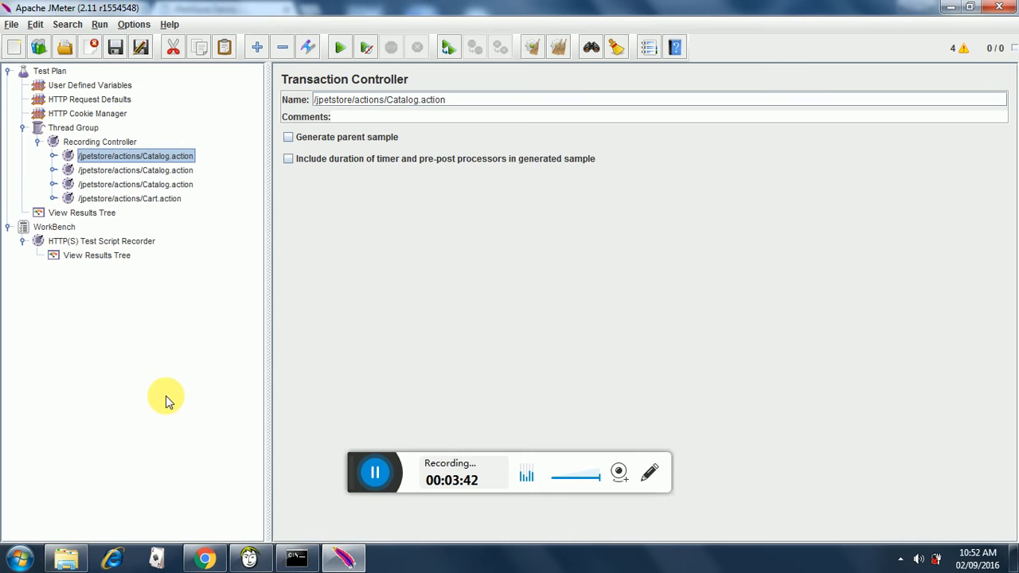
# - Switch to Badboy, start recording and load the JPetStore Catalog.action page from its existing address
pyautogui.click(251, 559)
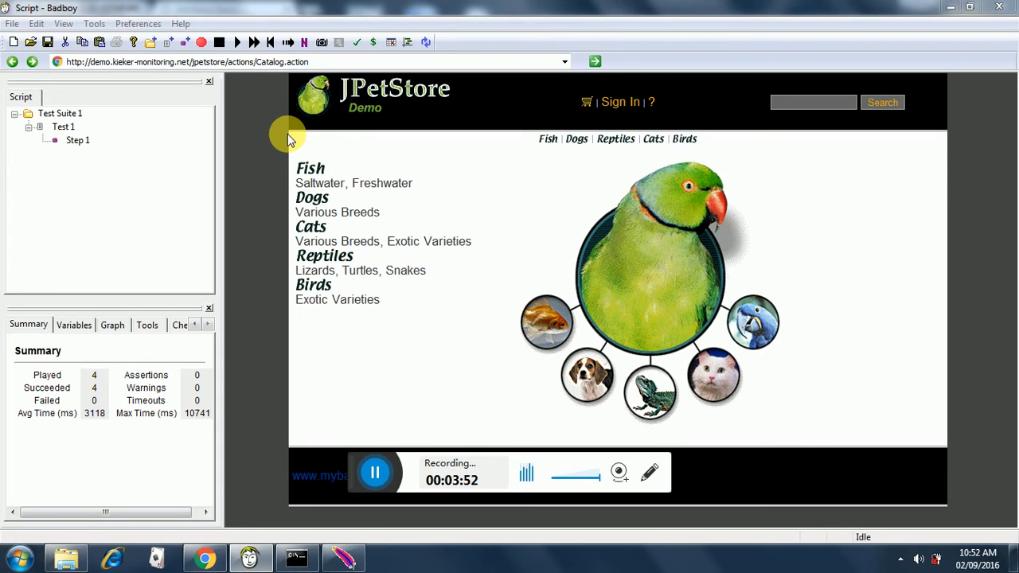
pyautogui.click(334, 67)
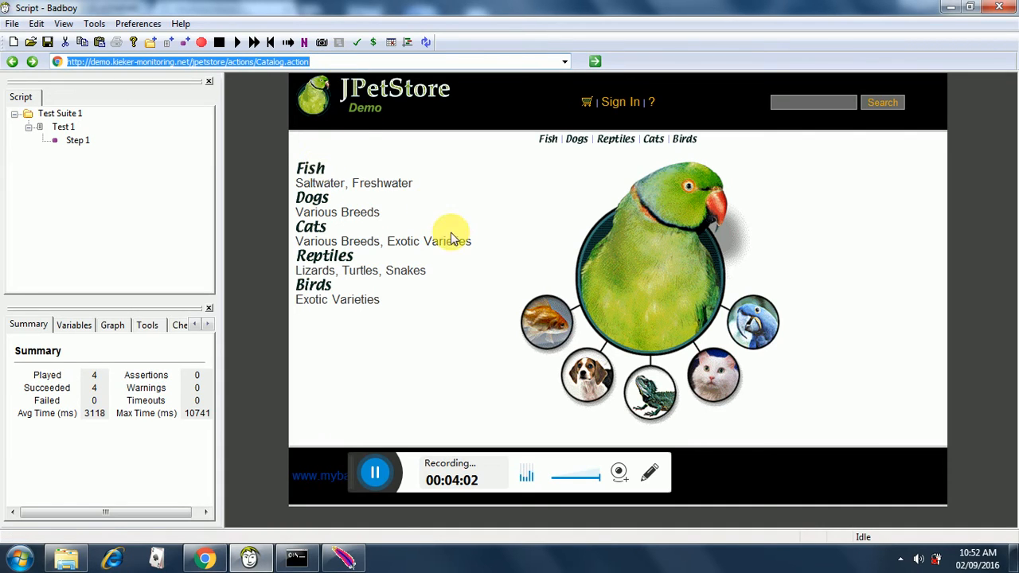
pyautogui.click(201, 43)
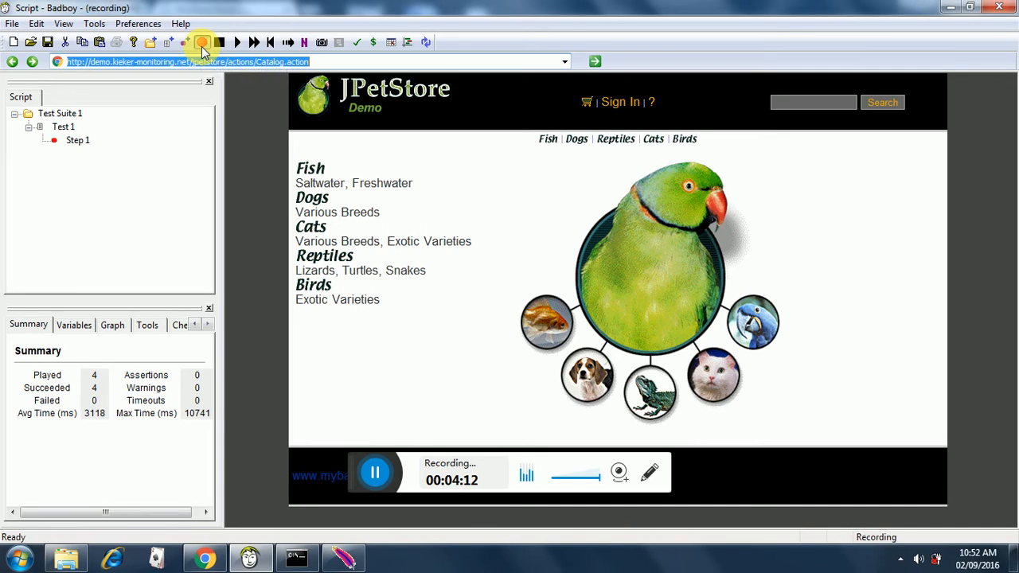
pyautogui.press('Return')
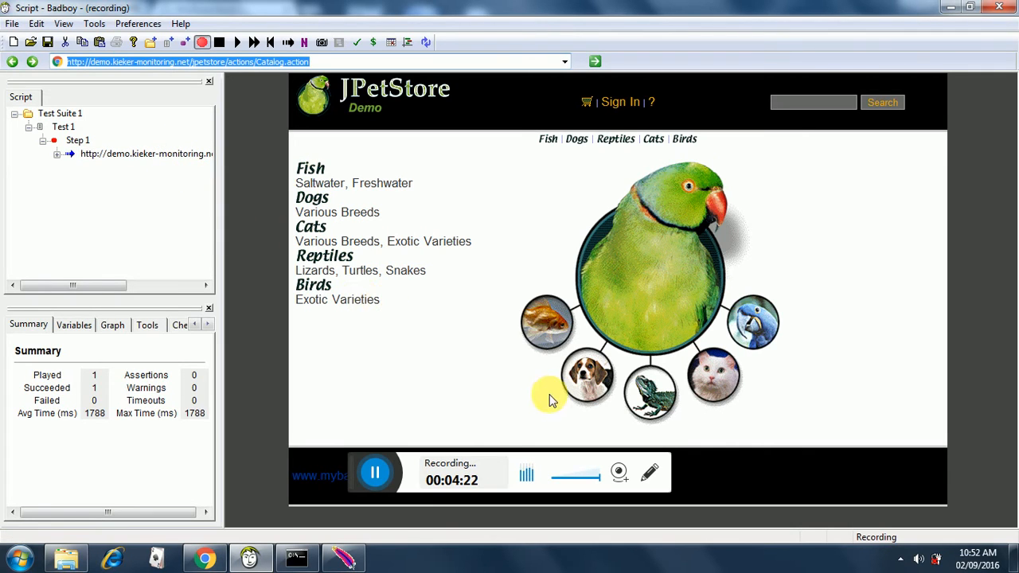
# - Record adding the Male Adult Bulldog (EST-6, product K9-BD-01) from the Dogs category to the shopping cart
pyautogui.click(587, 386)
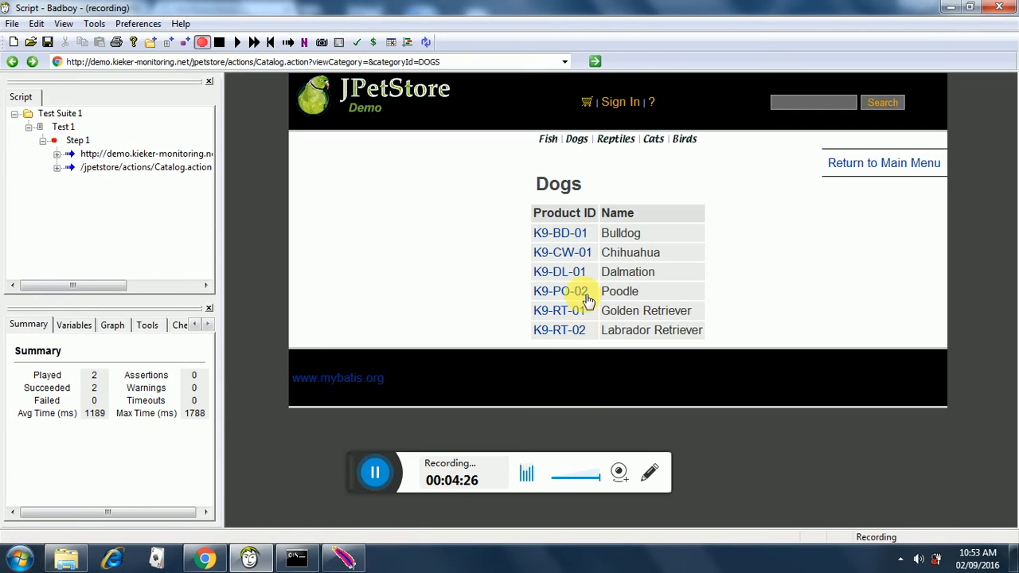
pyautogui.click(575, 237)
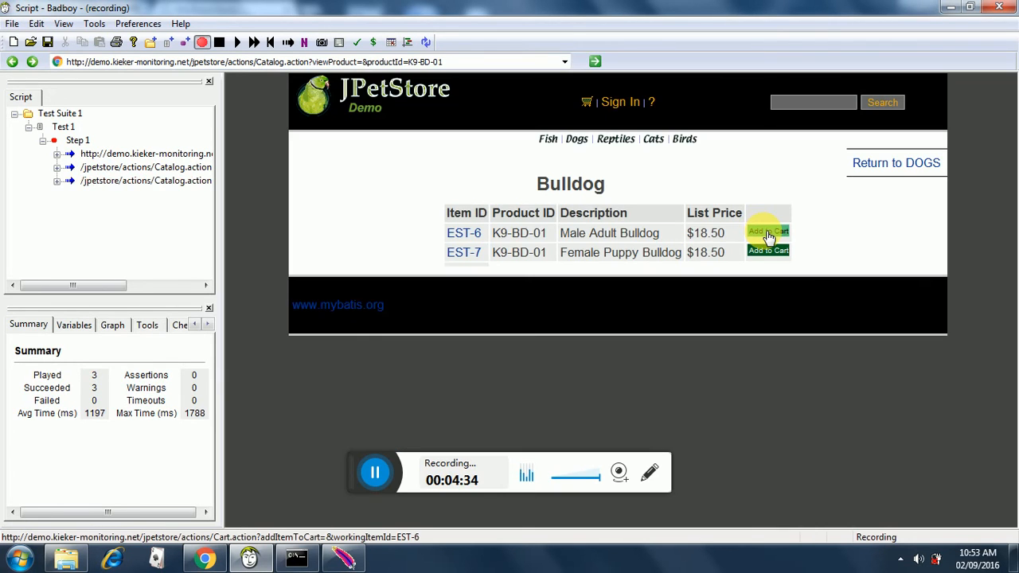
pyautogui.click(767, 234)
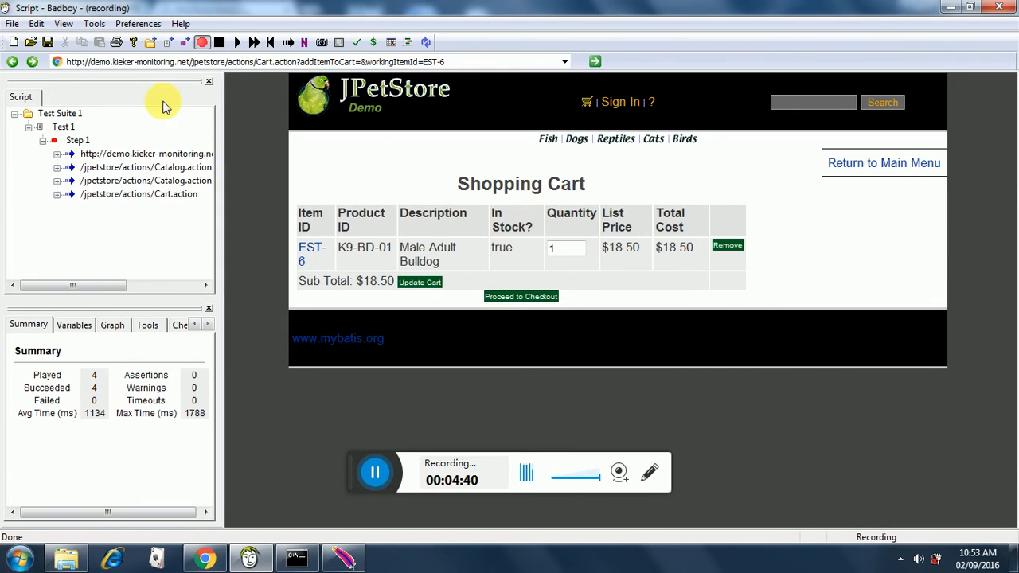
# - View the save dialog for exporting the recorded script to a JMeter (.jmx) file without saving it
pyautogui.click(12, 24)
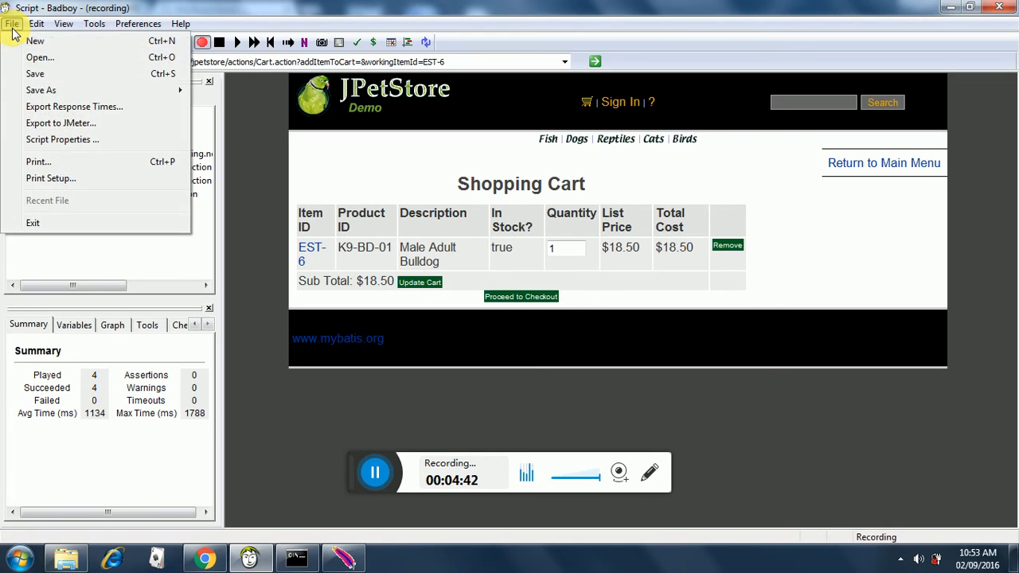
pyautogui.click(68, 123)
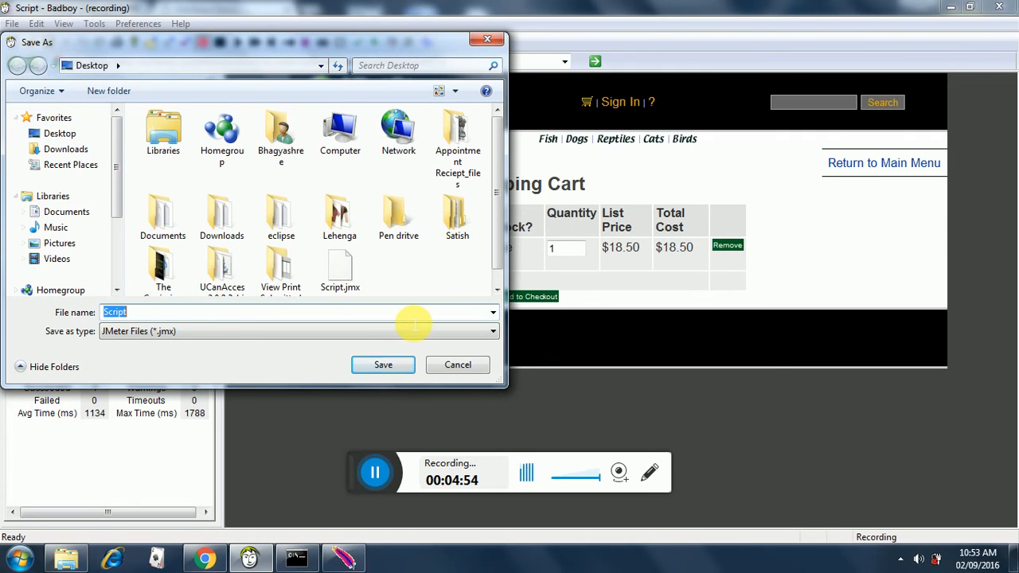
pyautogui.click(457, 368)
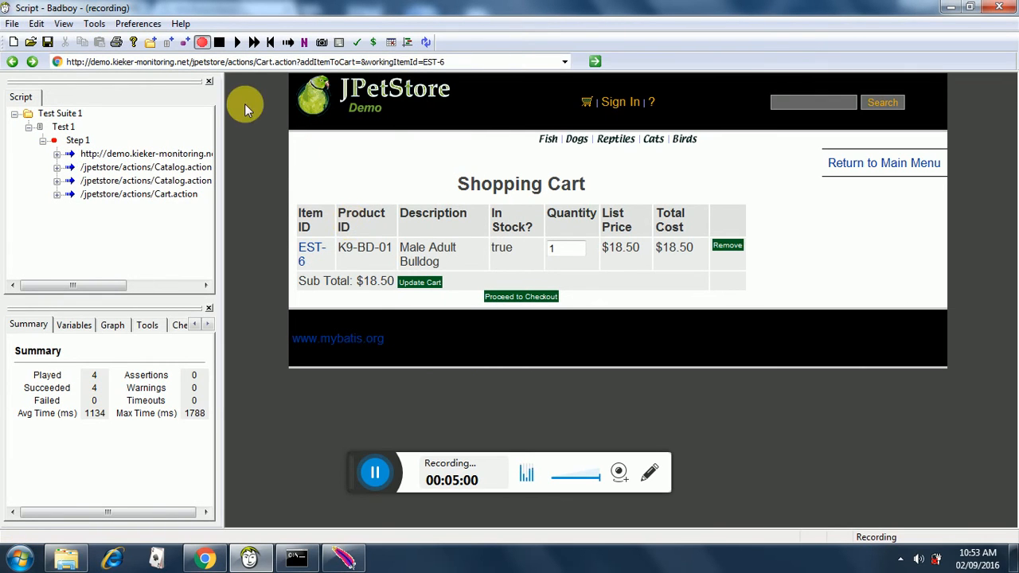
# - Stop the Badboy recording and switch to JMeter to review the transactions under the Recording Controller
pyautogui.click(220, 43)
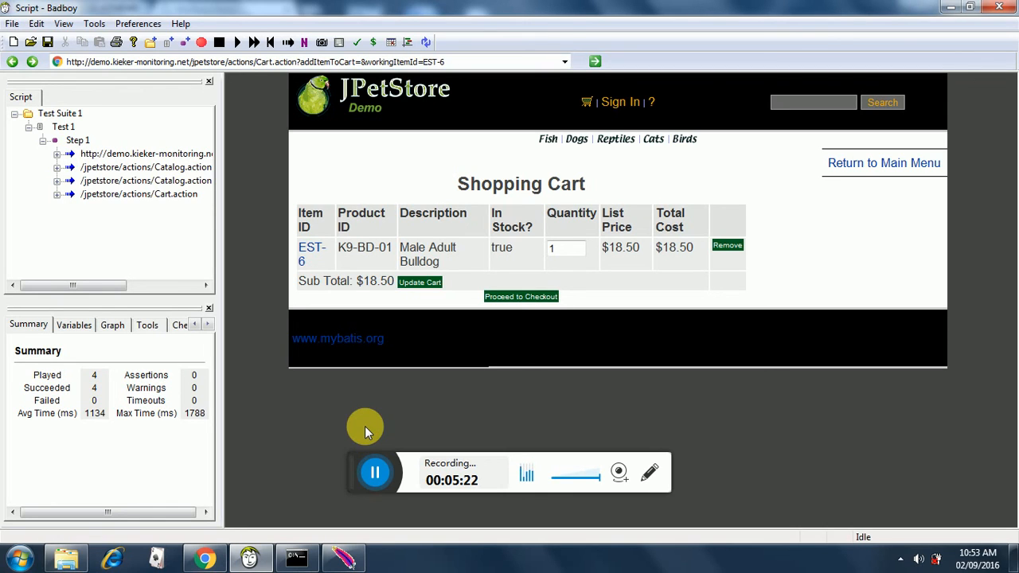
pyautogui.click(344, 562)
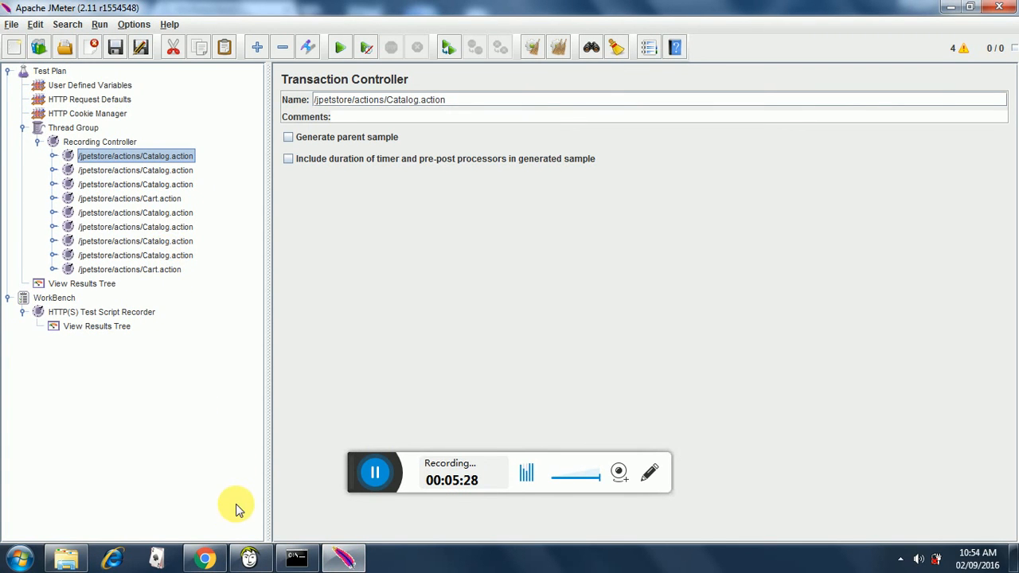
pyautogui.moveTo(262, 564)
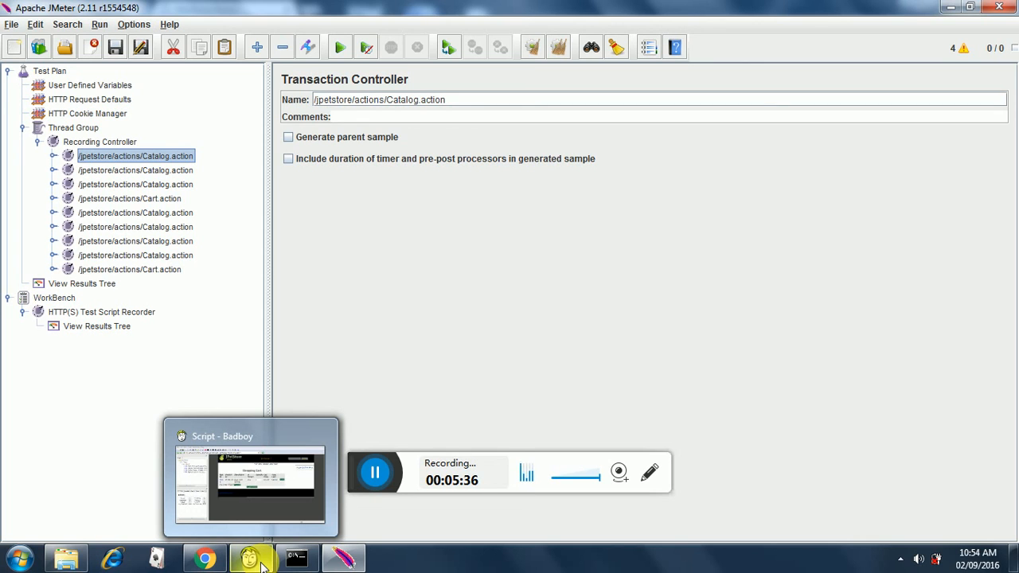
pyautogui.moveTo(296, 558)
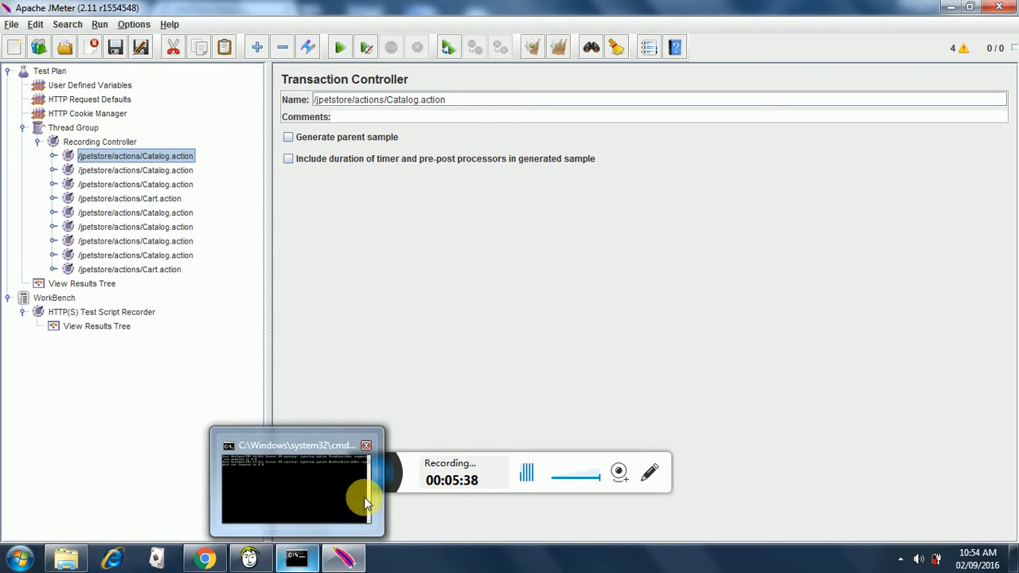